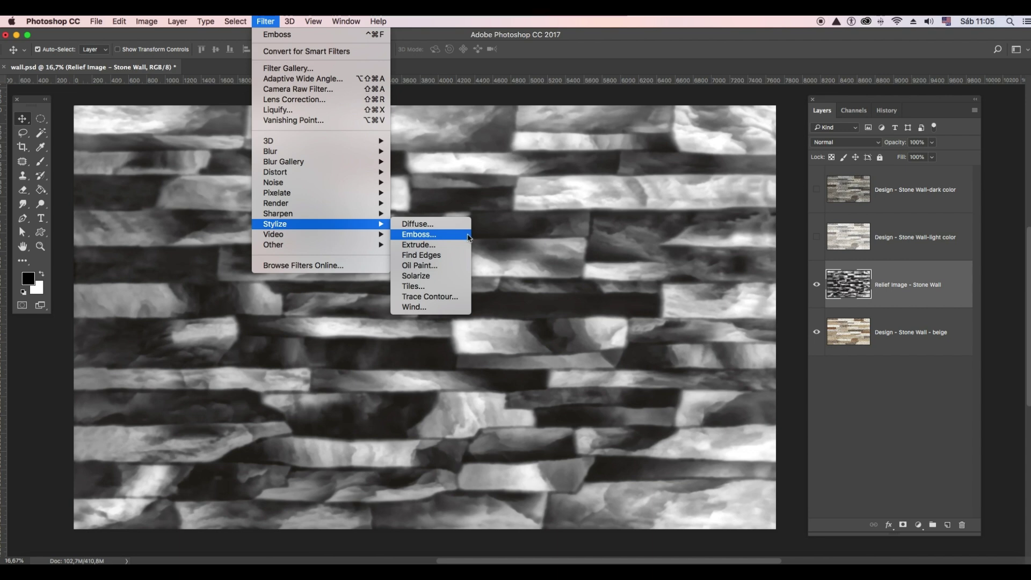
Apply the Emboss filter to the stone wall relief layer with angle -93°, height 9 pixels and amount 264%.
{"action": "left_click", "coordinate": [462, 239]}
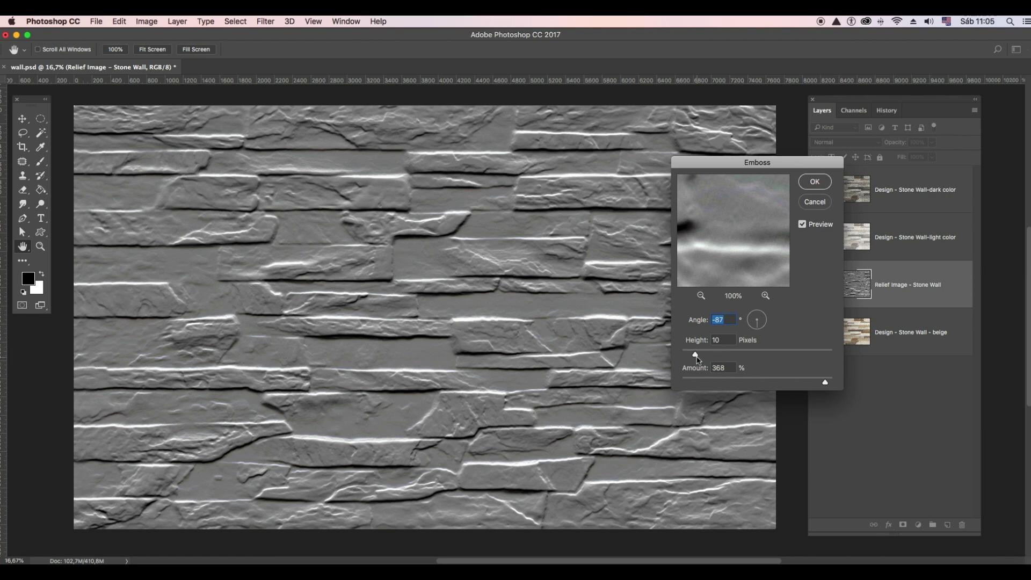
{"action": "left_click_drag", "start_coordinate": [695, 357], "coordinate": [698, 356]}
{"action": "left_click", "coordinate": [725, 382]}
{"action": "left_click", "coordinate": [814, 382]}
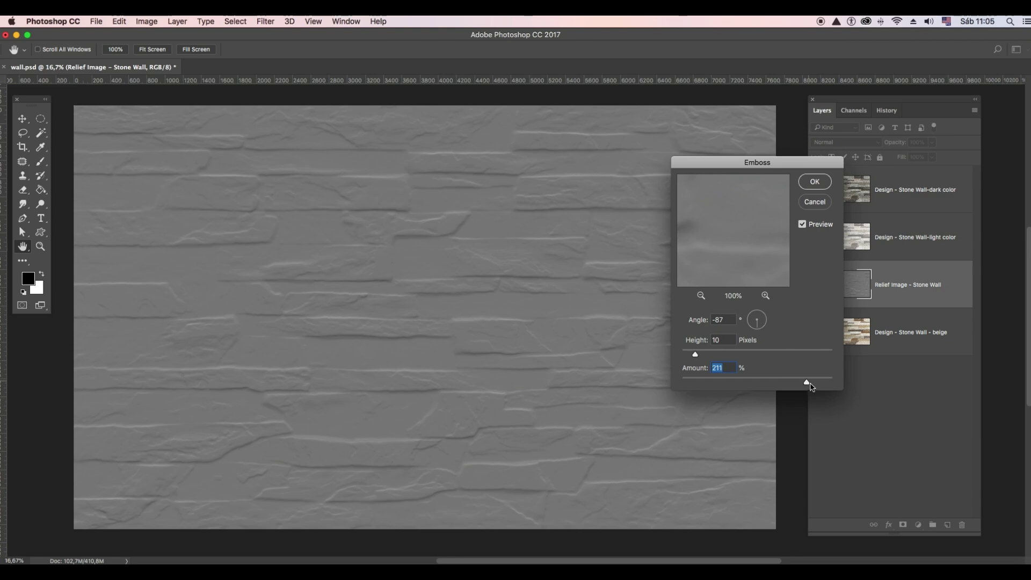
{"action": "left_click_drag", "start_coordinate": [816, 385], "coordinate": [816, 385]}
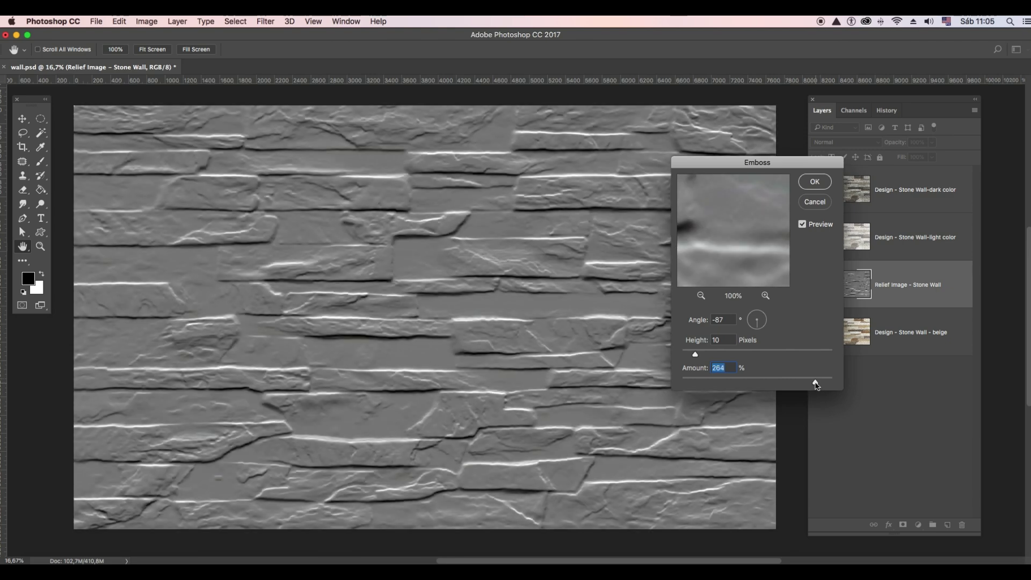
{"action": "left_click_drag", "start_coordinate": [695, 355], "coordinate": [694, 355]}
{"action": "left_click", "coordinate": [758, 331]}
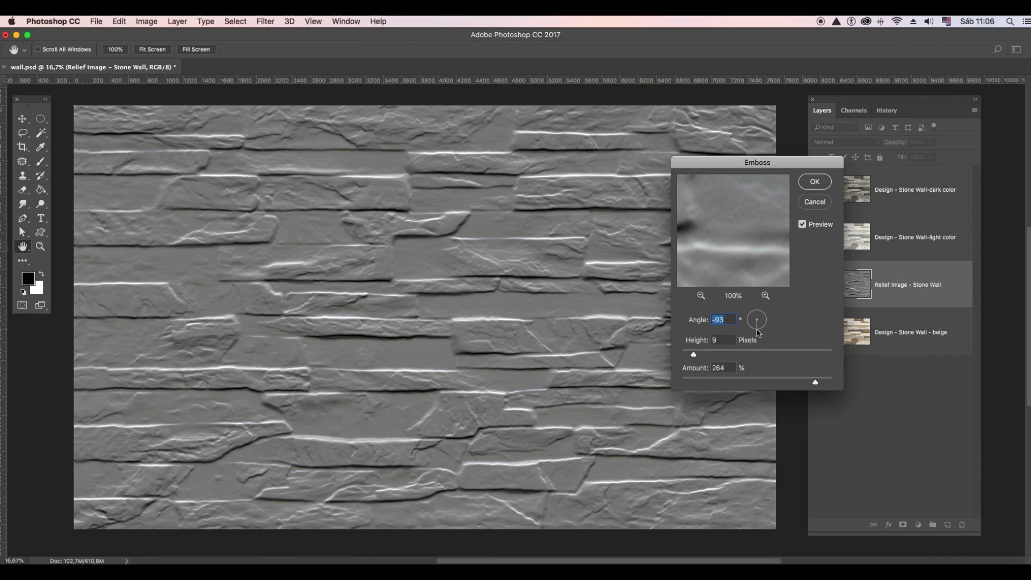
{"action": "left_click", "coordinate": [814, 183]}
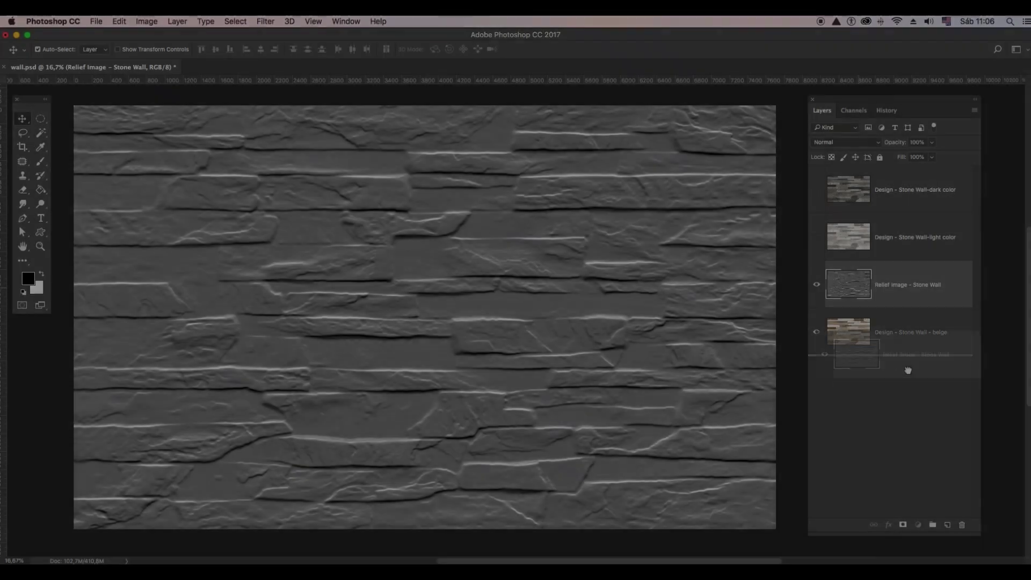
Duplicate the embossed relief layer and set the lower copy to Hard Light blending at 49% opacity.
{"action": "left_click_drag", "start_coordinate": [938, 294], "coordinate": [947, 524]}
{"action": "left_click", "coordinate": [843, 332]}
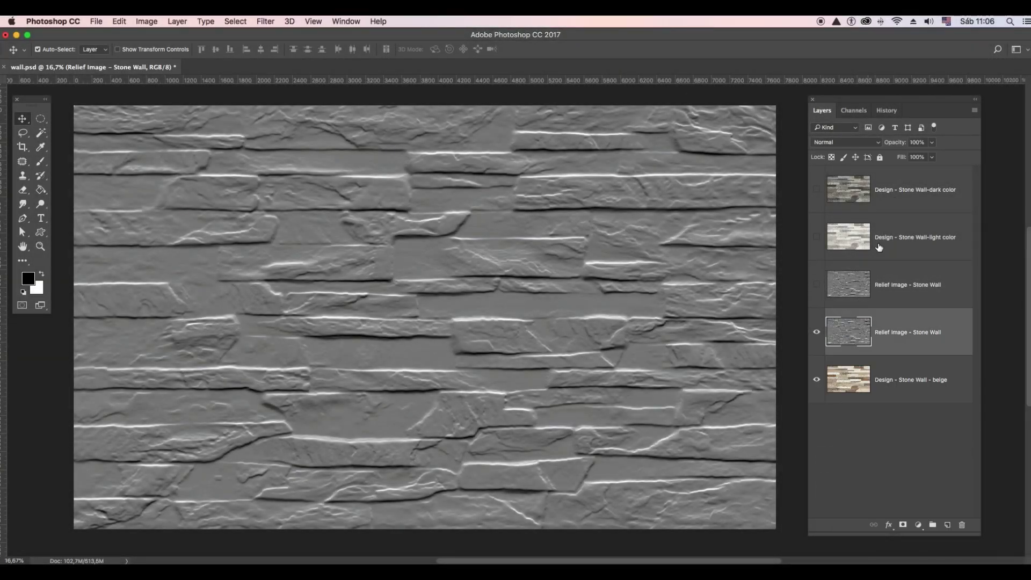
{"action": "left_click", "coordinate": [880, 143]}
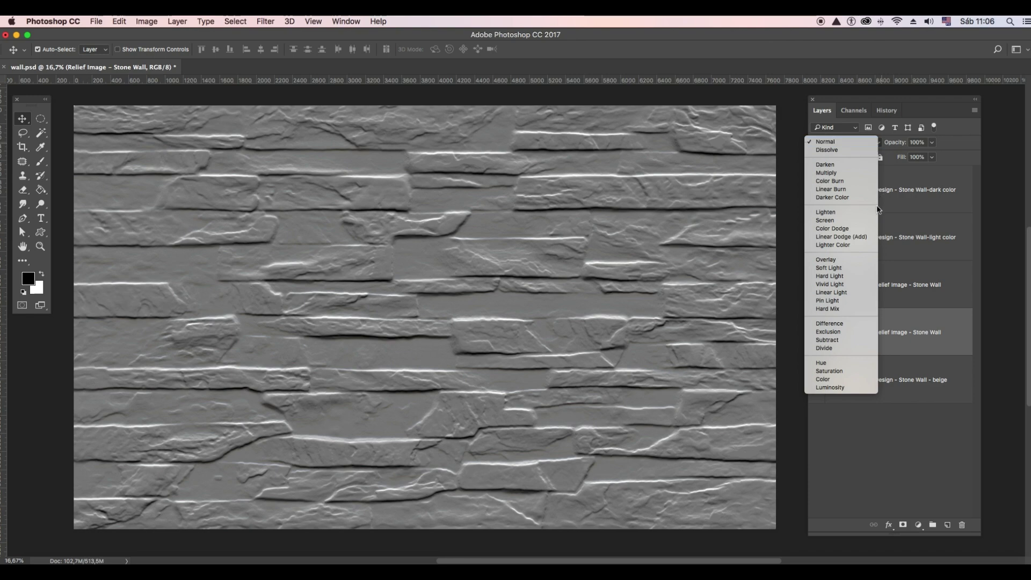
{"action": "left_click", "coordinate": [861, 276]}
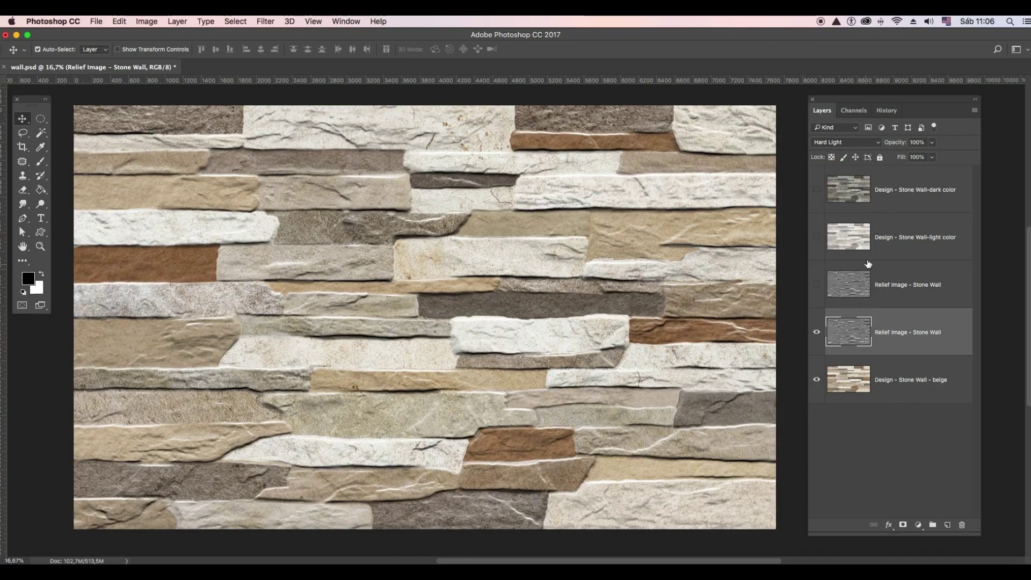
{"action": "left_click", "coordinate": [932, 143]}
{"action": "left_click_drag", "start_coordinate": [930, 155], "coordinate": [908, 159]}
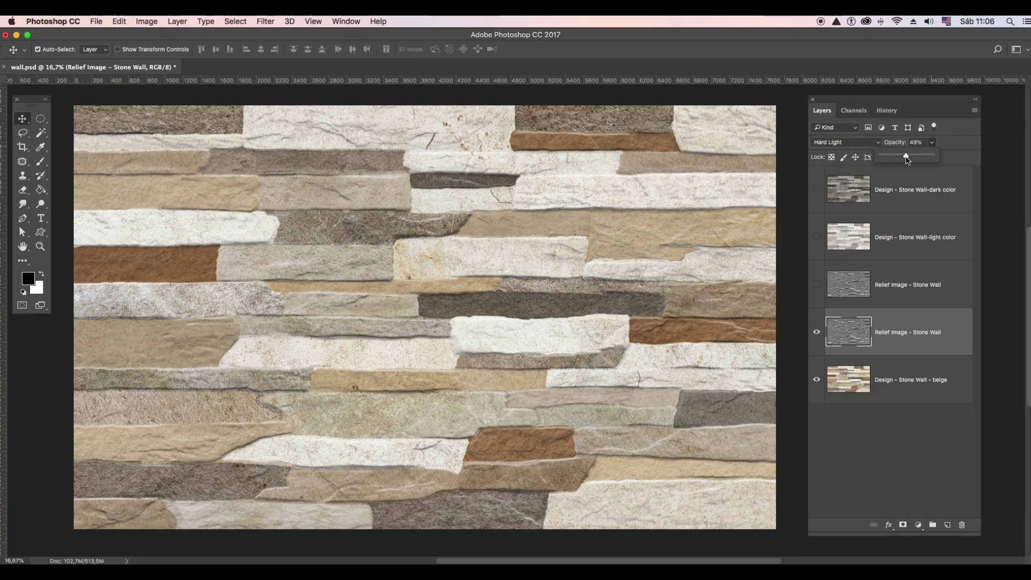
Show the upper relief copy and apply Levels to it with input black 129 and input white 237.
{"action": "left_click", "coordinate": [816, 285]}
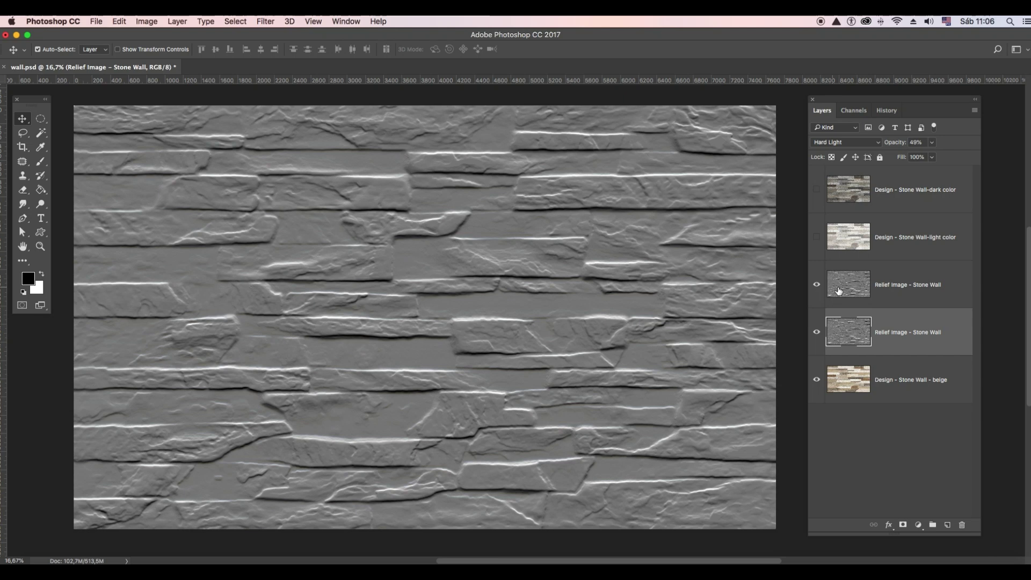
{"action": "left_click", "coordinate": [839, 291]}
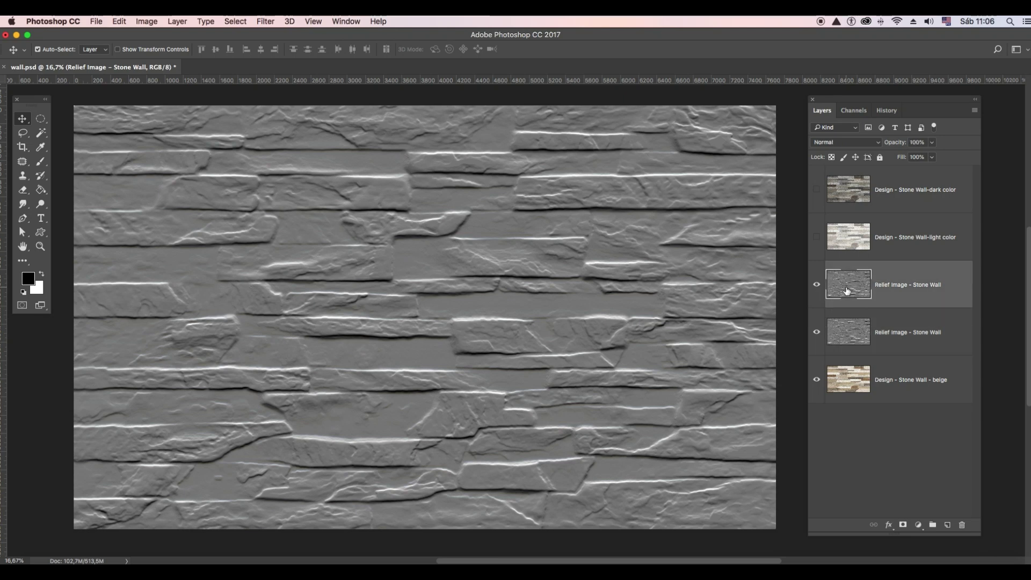
{"action": "left_click", "coordinate": [145, 21]}
{"action": "mouse_move", "coordinate": [177, 51]}
{"action": "left_click", "coordinate": [309, 63]}
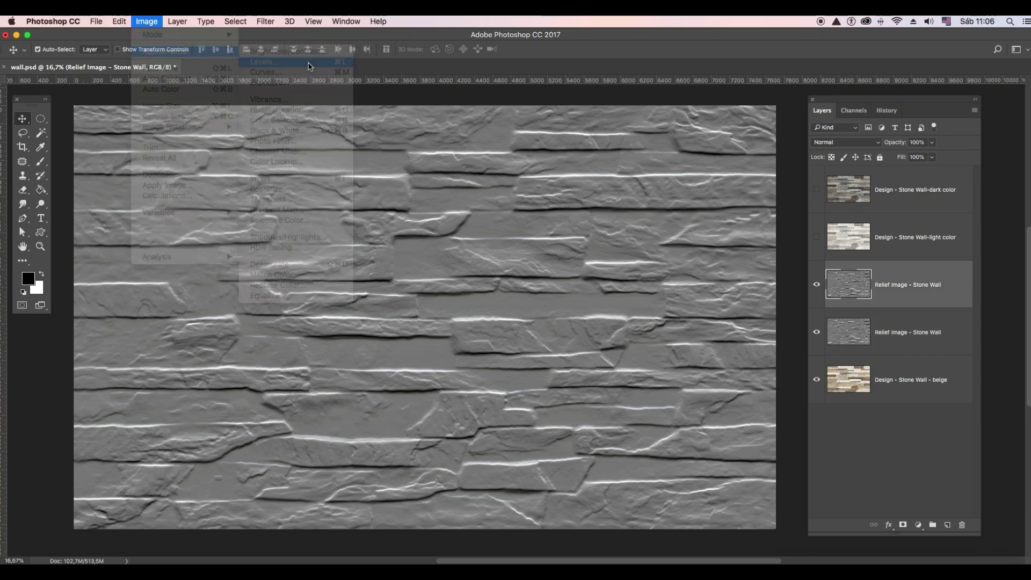
{"action": "left_click_drag", "start_coordinate": [568, 259], "coordinate": [634, 267]}
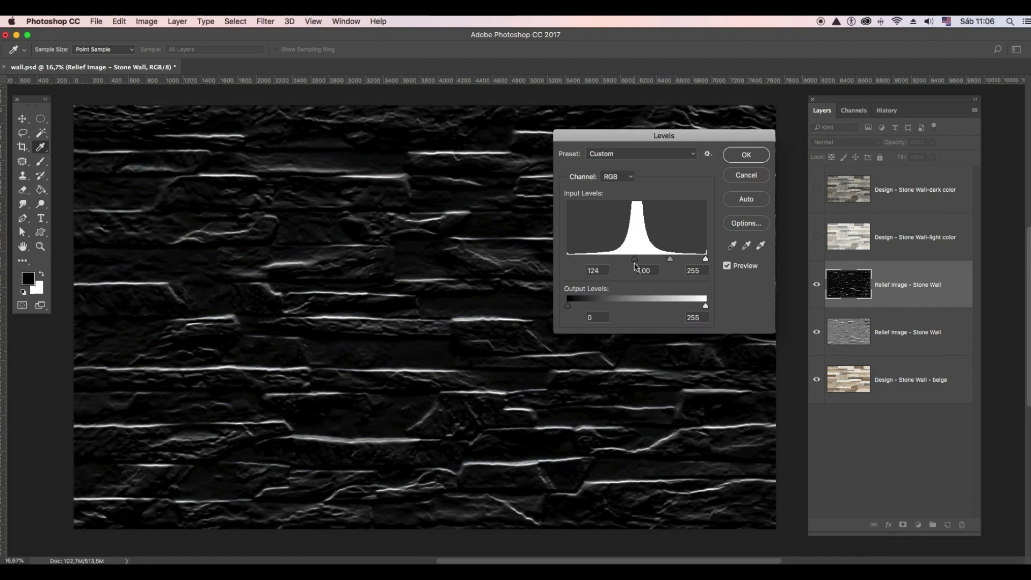
{"action": "left_click_drag", "start_coordinate": [705, 259], "coordinate": [698, 260]}
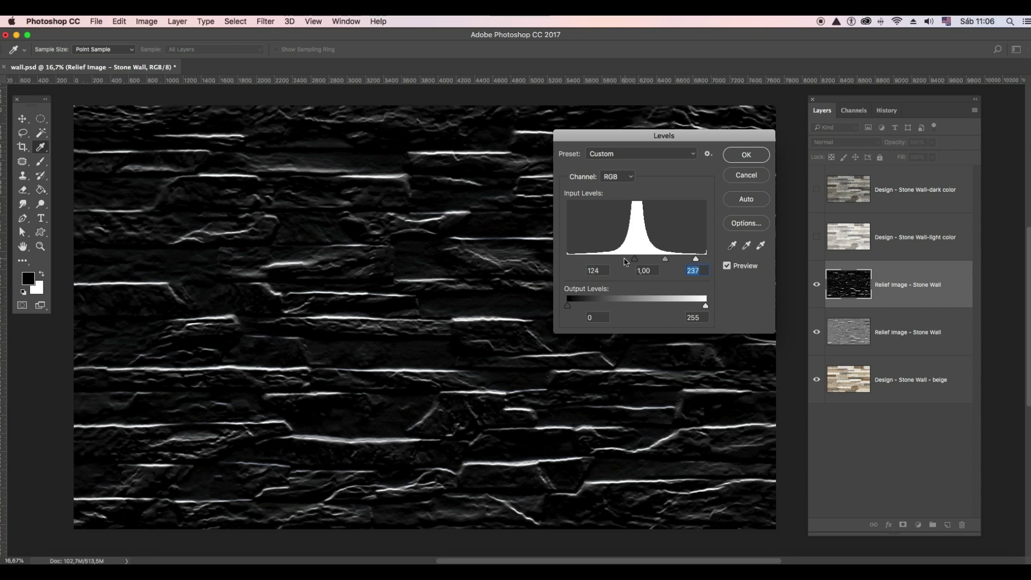
{"action": "left_click_drag", "start_coordinate": [634, 262], "coordinate": [637, 261]}
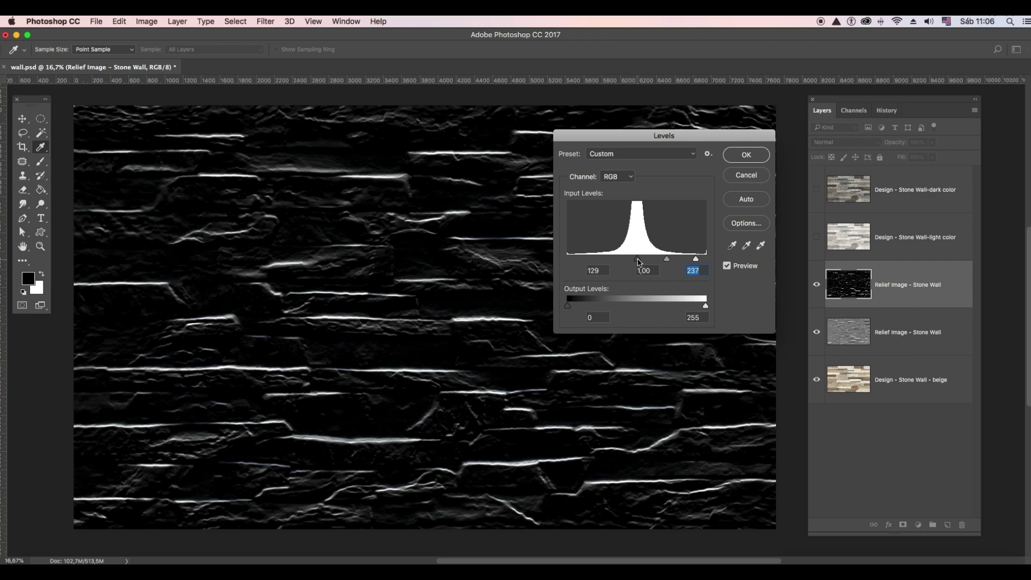
{"action": "left_click", "coordinate": [638, 262]}
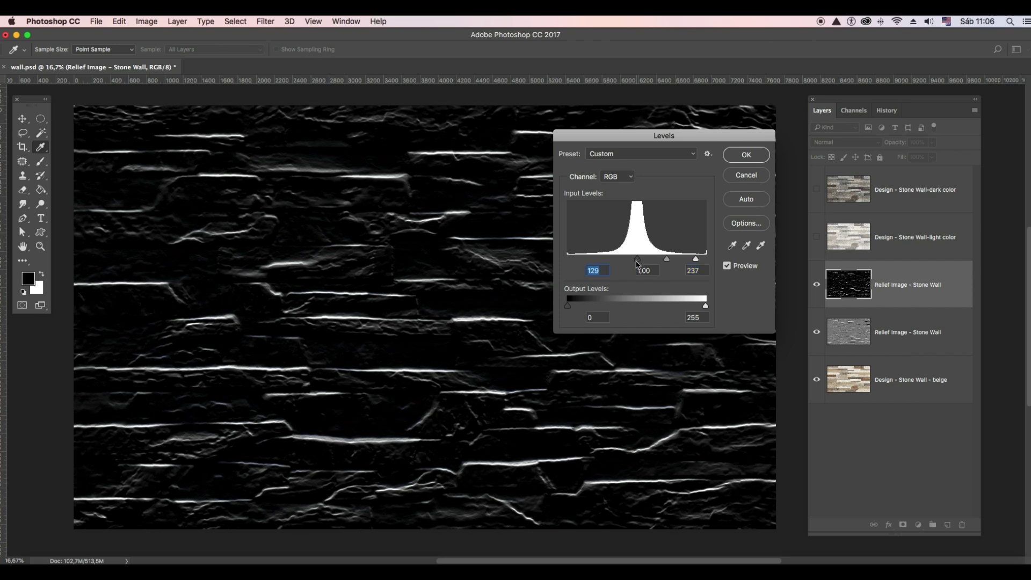
{"action": "left_click", "coordinate": [735, 157]}
Set the upper relief copy's blend mode to Screen and rename the layer MORE LIGHT.
{"action": "key", "text": "v"}
{"action": "left_click", "coordinate": [847, 142]}
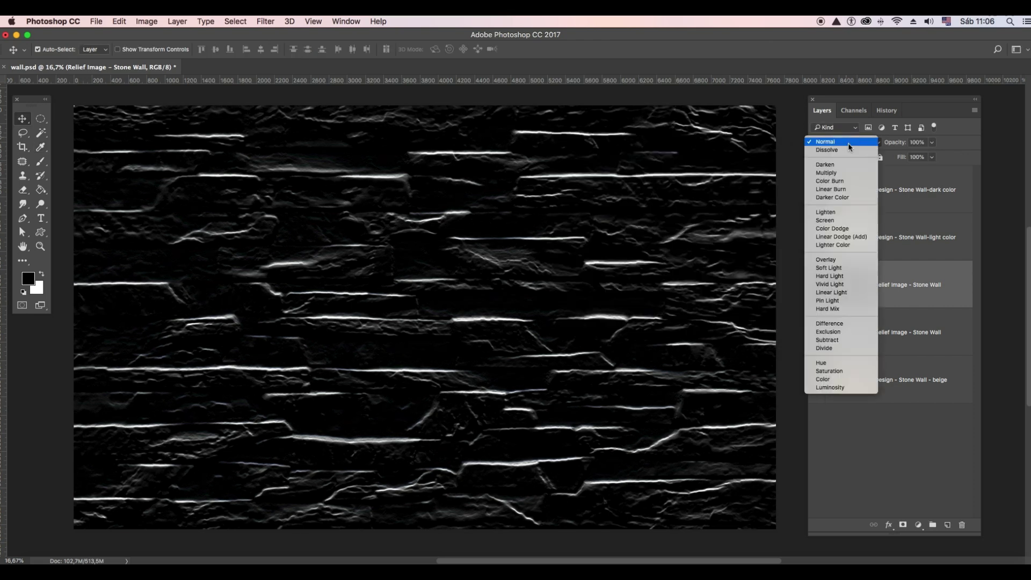
{"action": "left_click", "coordinate": [840, 221]}
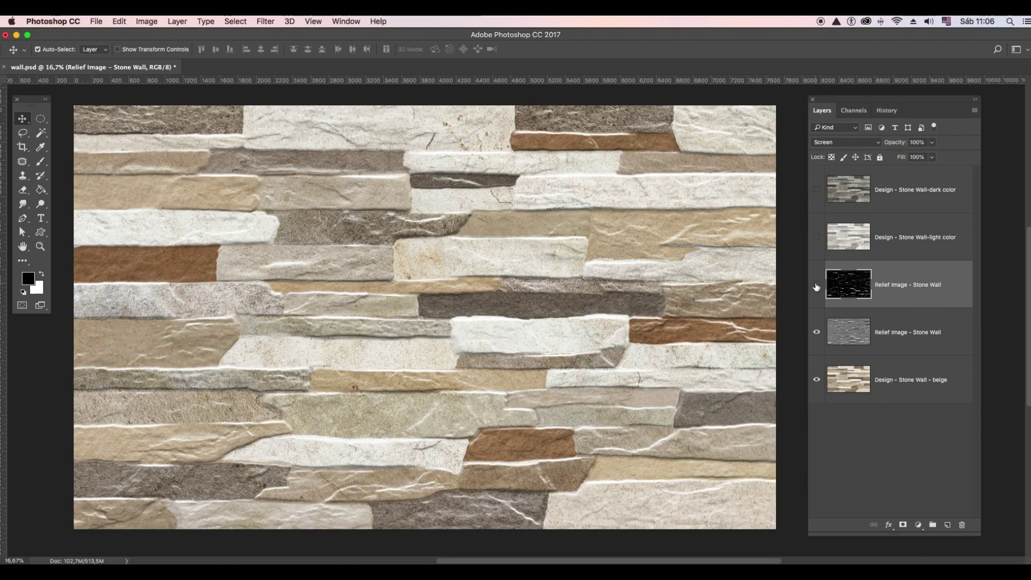
{"action": "double_click", "coordinate": [888, 282]}
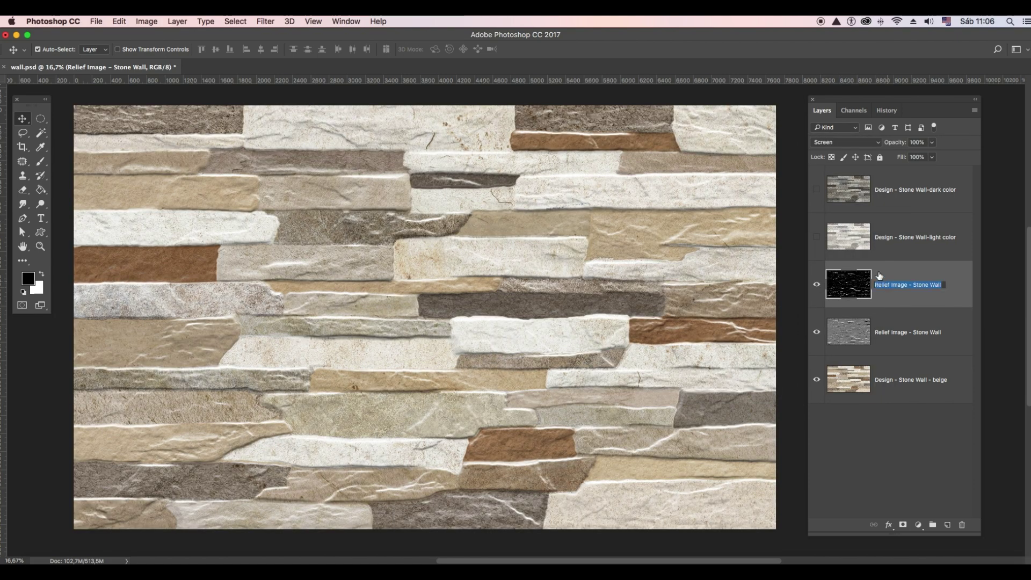
{"action": "type", "text": "MORE LIGHT"}
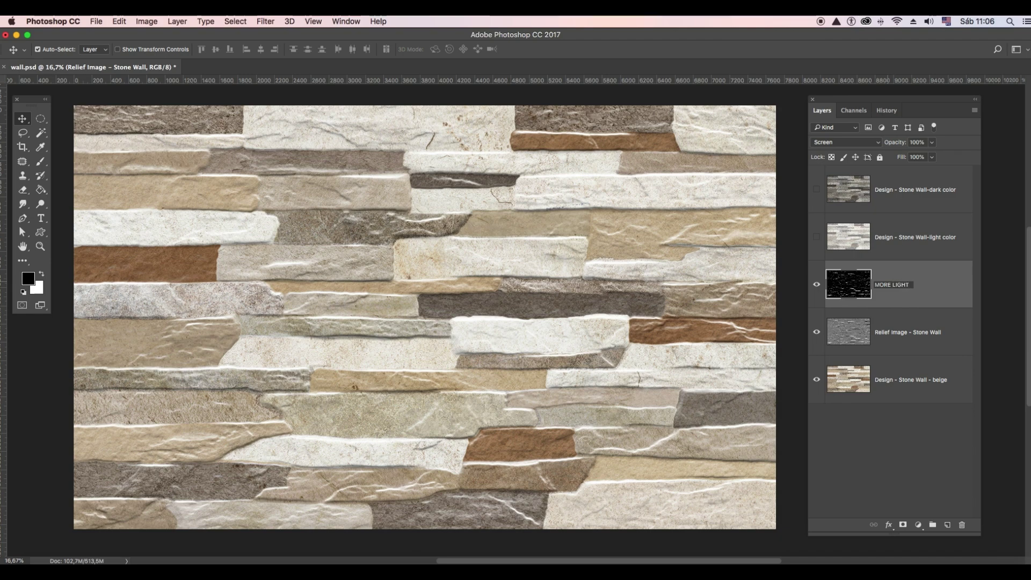
{"action": "left_click", "coordinate": [845, 291]}
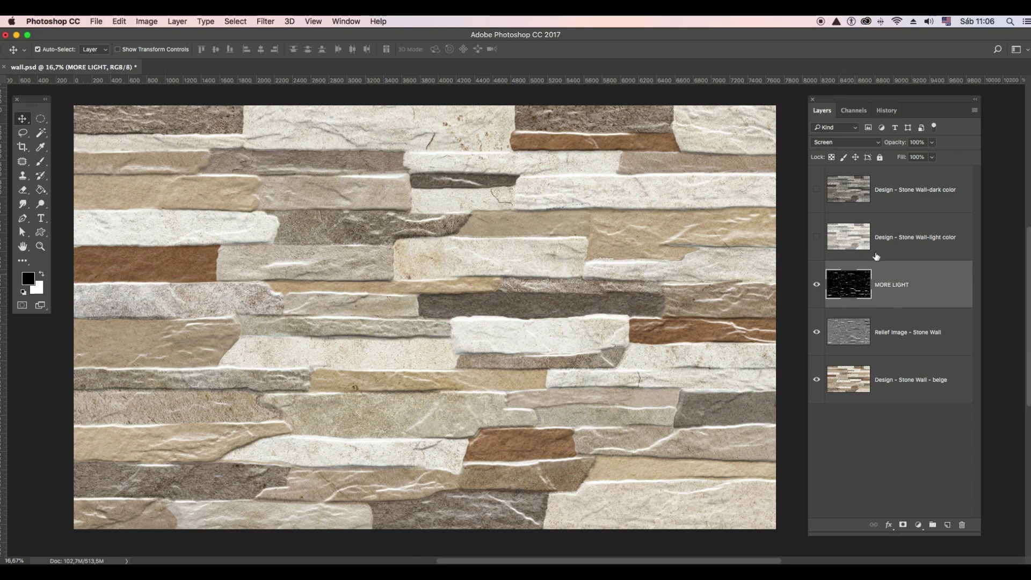
Reduce the MORE LIGHT layer's opacity to 35%, checking the wall with and without the layer.
{"action": "left_click", "coordinate": [932, 142]}
{"action": "left_click_drag", "start_coordinate": [935, 155], "coordinate": [905, 159]}
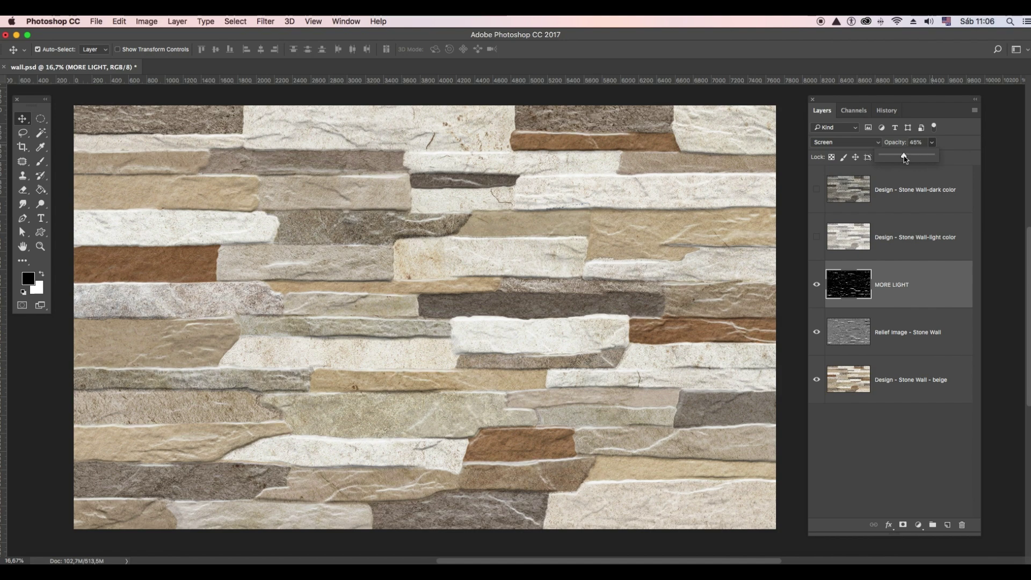
{"action": "left_click", "coordinate": [818, 286]}
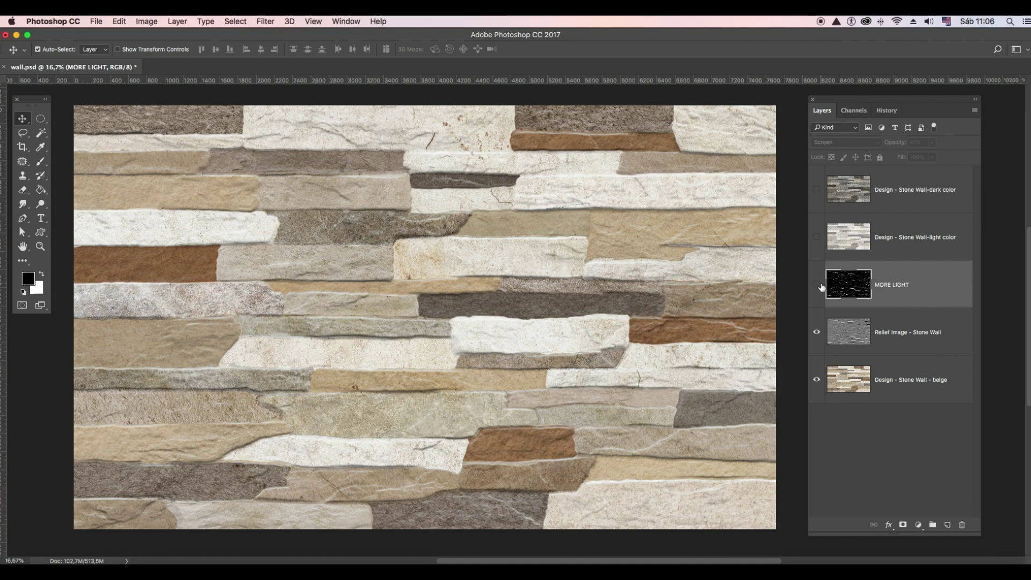
{"action": "left_click", "coordinate": [818, 285]}
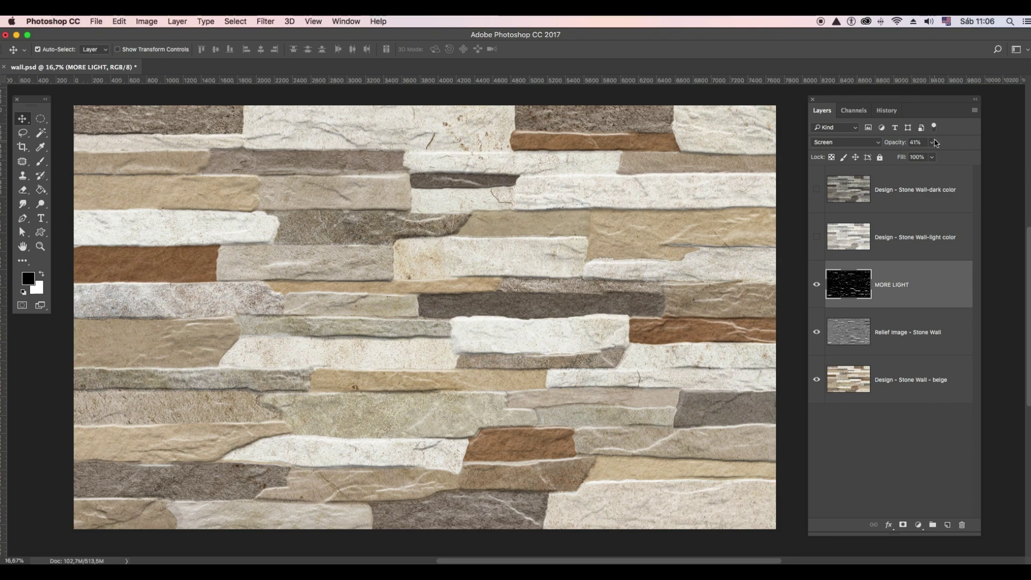
{"action": "mouse_move", "coordinate": [935, 142]}
{"action": "left_mouse_down"}
{"action": "mouse_move", "coordinate": [929, 158]}
{"action": "mouse_move", "coordinate": [938, 156]}
{"action": "left_mouse_up"}
Group the MORE LIGHT and relief image layers and name the group RELIEF SIMULATION.
{"action": "left_click", "coordinate": [848, 326]}
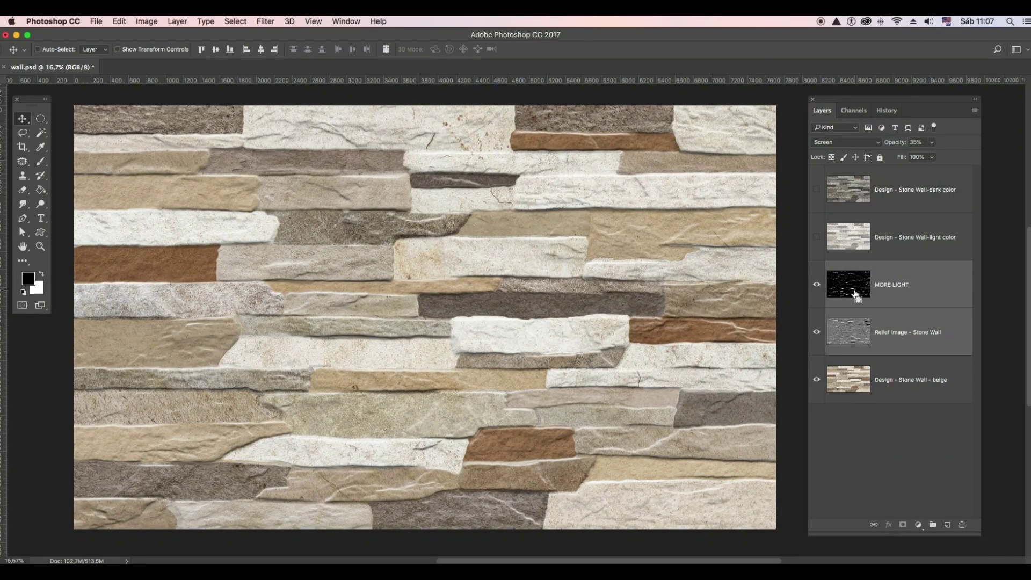
{"action": "key", "text": "super+g"}
{"action": "double_click", "coordinate": [866, 267]}
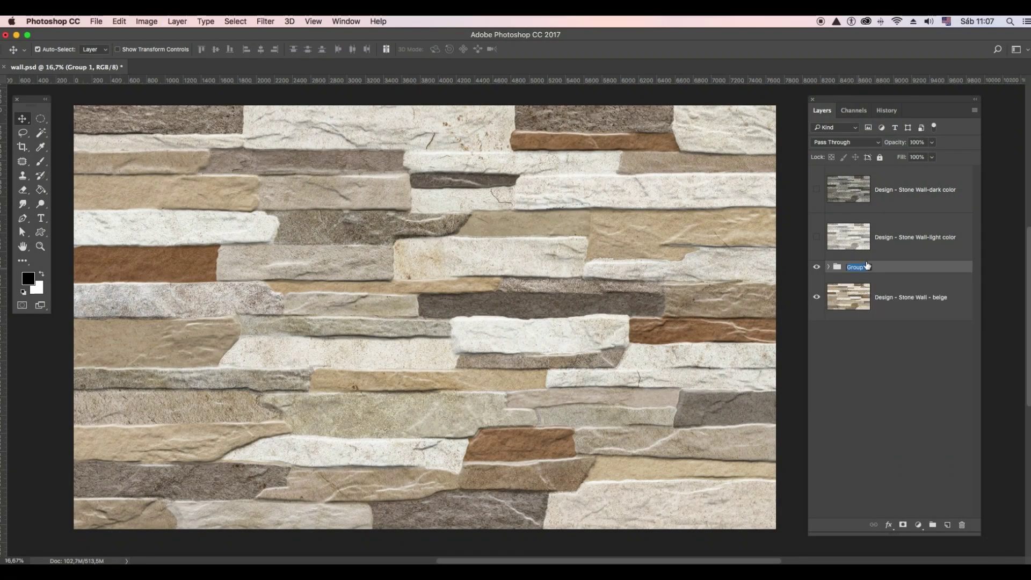
{"action": "type", "text": "RELIEF SIMULATION"}
{"action": "left_click", "coordinate": [842, 296]}
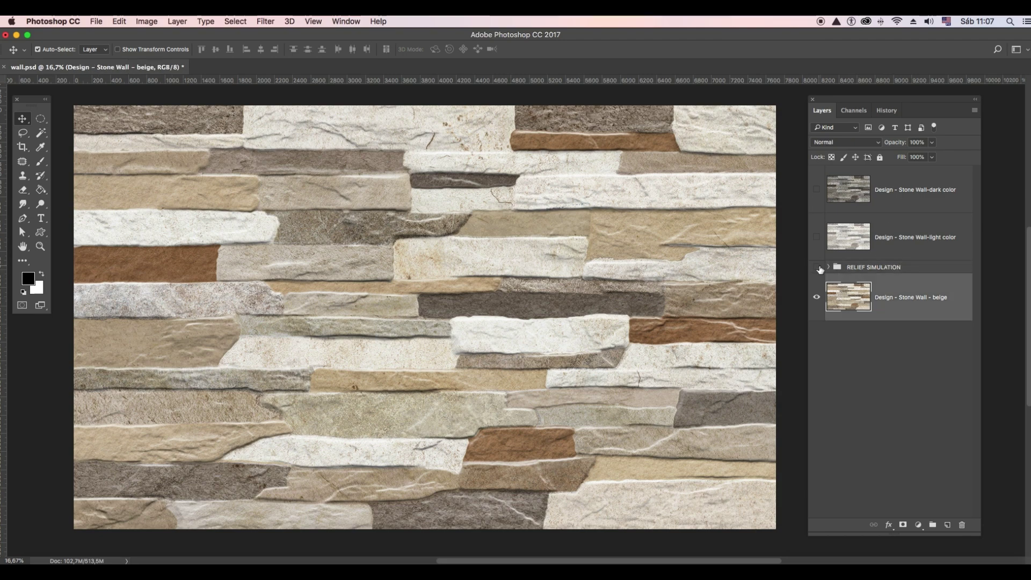
Compare the beige stone wall with and without the RELIEF SIMULATION group.
{"action": "left_click", "coordinate": [816, 267]}
{"action": "left_click", "coordinate": [816, 267]}
{"action": "left_click", "coordinate": [816, 266]}
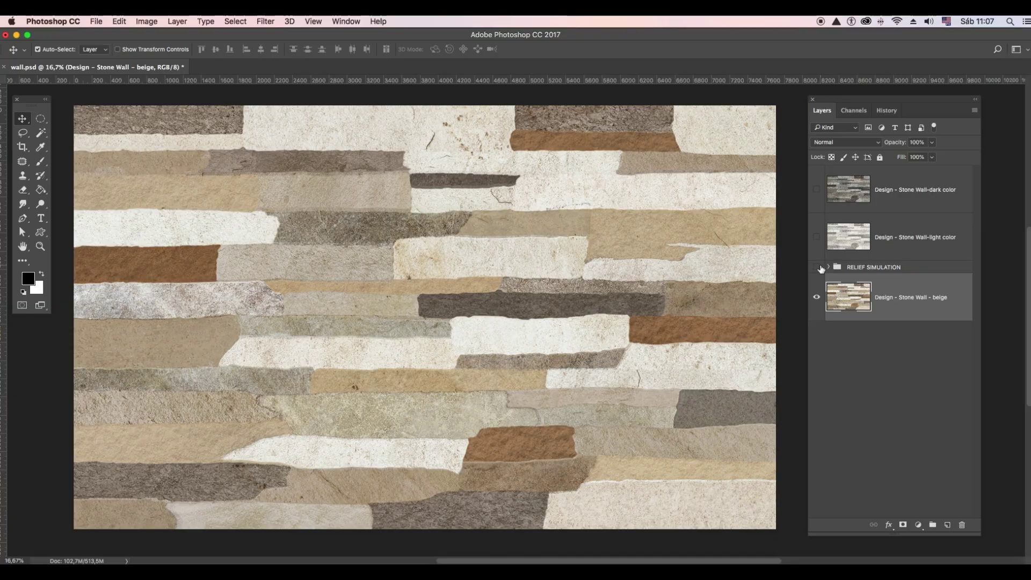
{"action": "left_click", "coordinate": [816, 267]}
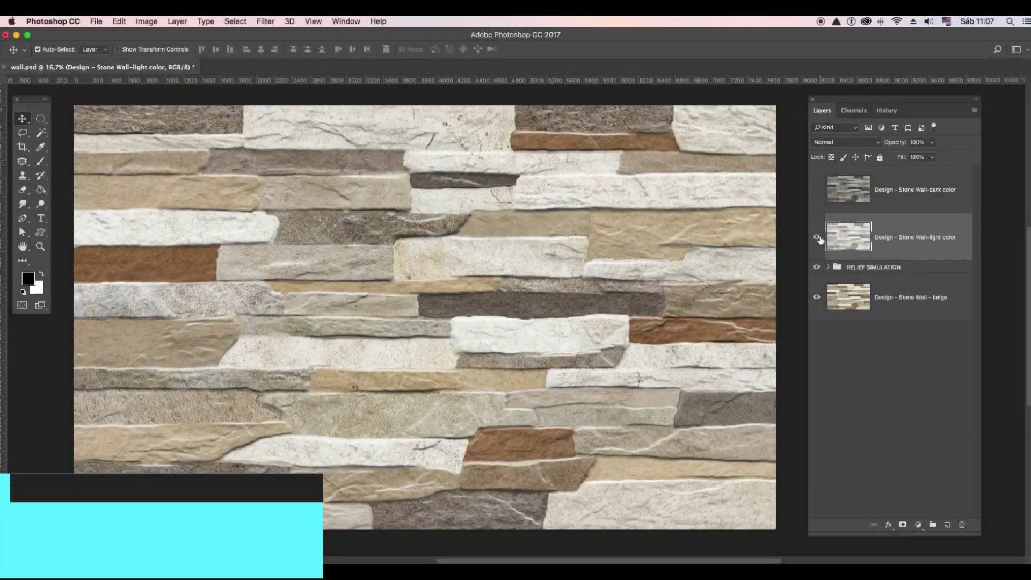
Show the light color wall layer and place a duplicate of the RELIEF SIMULATION group directly above it.
{"action": "left_click", "coordinate": [817, 237]}
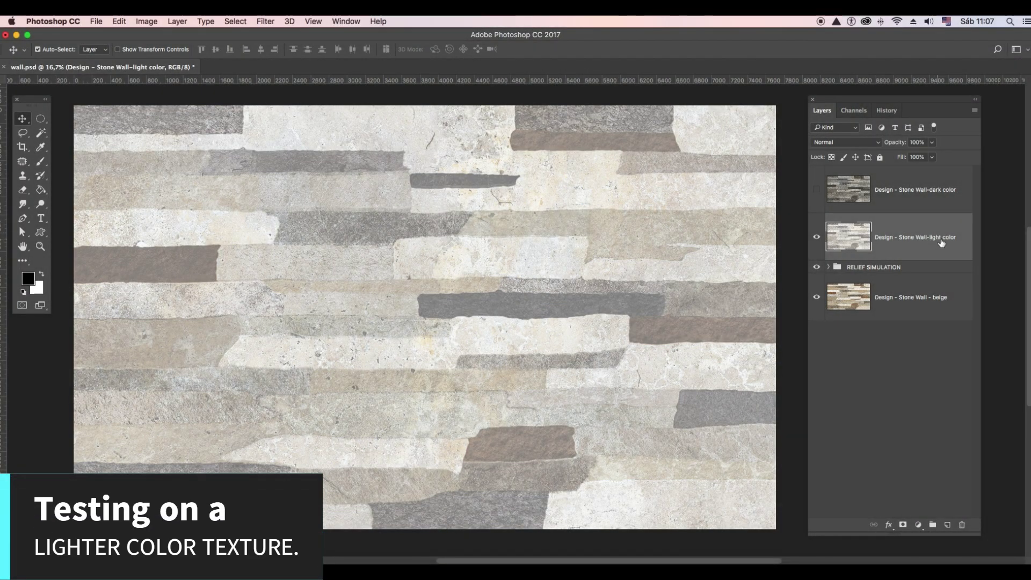
{"action": "left_click_drag", "start_coordinate": [894, 266], "coordinate": [947, 525]}
{"action": "left_click_drag", "start_coordinate": [844, 275], "coordinate": [855, 227]}
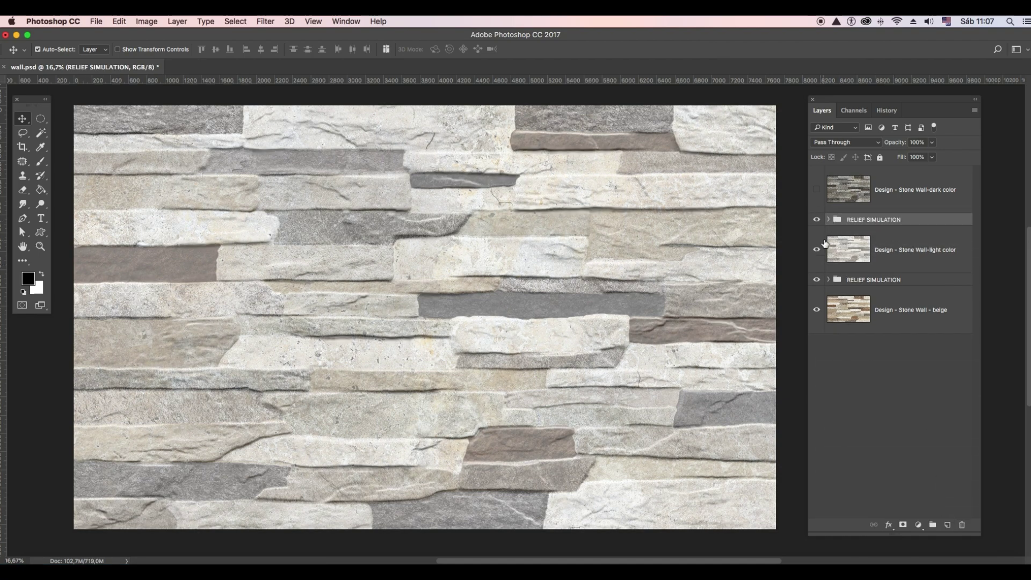
Compare the light color wall with and without the duplicated RELIEF SIMULATION group.
{"action": "left_click", "coordinate": [817, 220]}
{"action": "left_click", "coordinate": [816, 220]}
{"action": "left_click", "coordinate": [817, 219]}
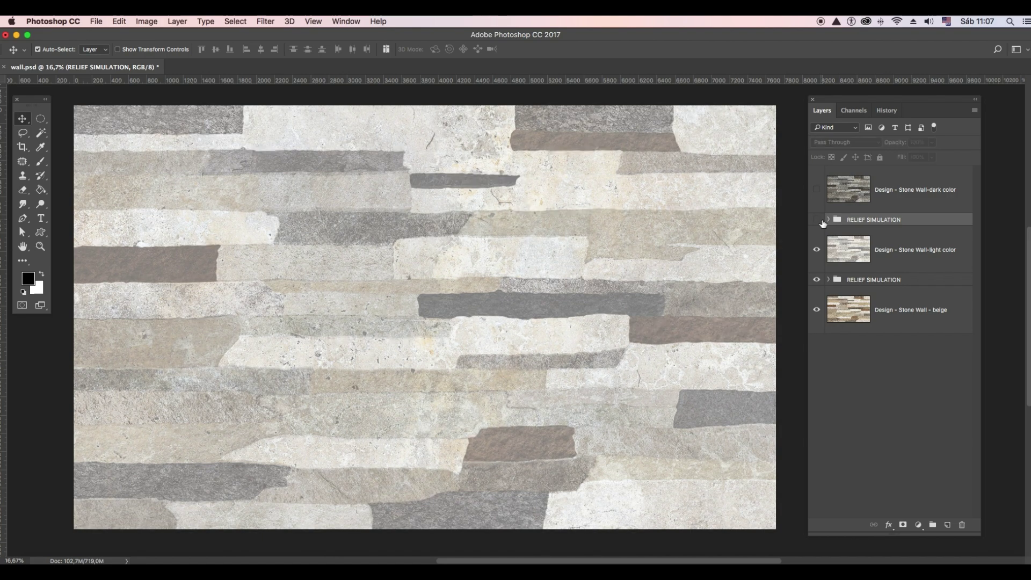
{"action": "left_click", "coordinate": [817, 220]}
Lower the opacity of the relief image layer inside the duplicated RELIEF SIMULATION group to 32%.
{"action": "left_click", "coordinate": [828, 220]}
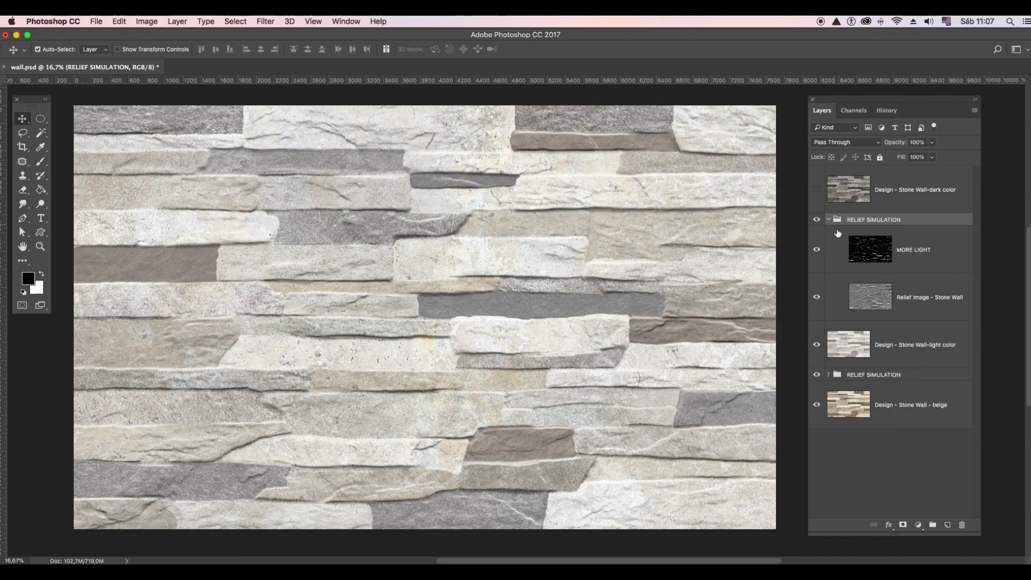
{"action": "left_click", "coordinate": [865, 293]}
{"action": "left_click", "coordinate": [934, 148]}
{"action": "left_click_drag", "start_coordinate": [933, 157], "coordinate": [920, 158]}
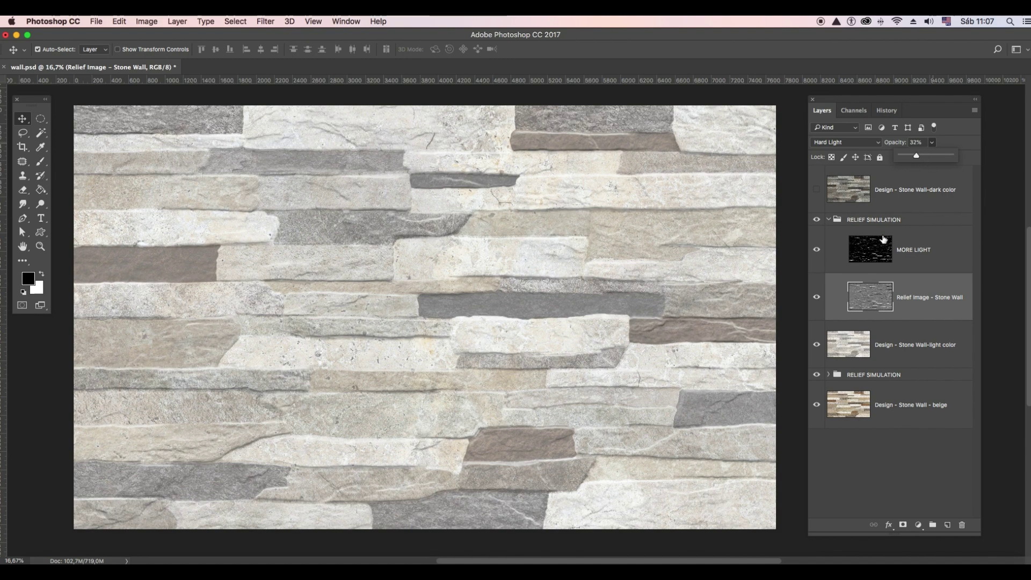
Raise the opacity of the MORE LIGHT layer in the duplicated group to 71%.
{"action": "left_click", "coordinate": [883, 241]}
{"action": "left_click", "coordinate": [933, 143]}
{"action": "left_click_drag", "start_coordinate": [943, 159], "coordinate": [952, 159]}
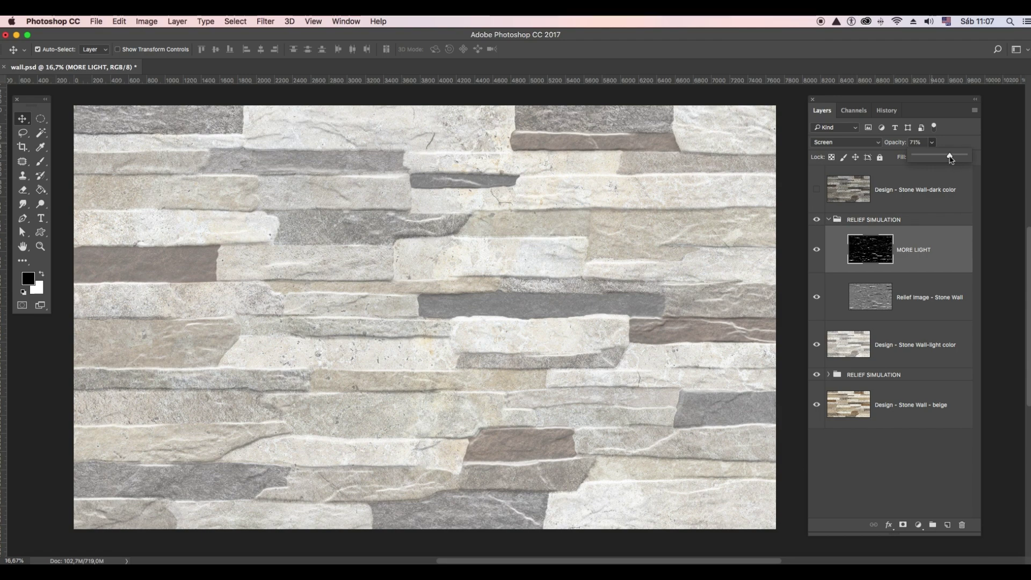
Collapse the RELIEF SIMULATION group above the light color wall and check the wall with the group hidden and shown.
{"action": "left_click", "coordinate": [833, 221]}
{"action": "left_click", "coordinate": [828, 219]}
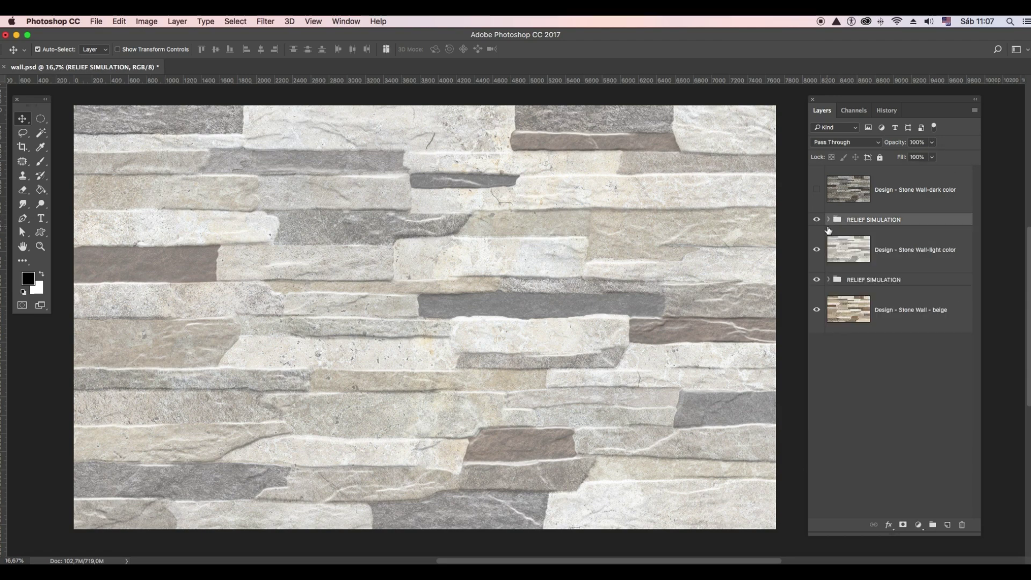
{"action": "left_click", "coordinate": [816, 220]}
{"action": "left_click", "coordinate": [817, 220]}
{"action": "left_click", "coordinate": [817, 220]}
{"action": "left_click", "coordinate": [816, 220]}
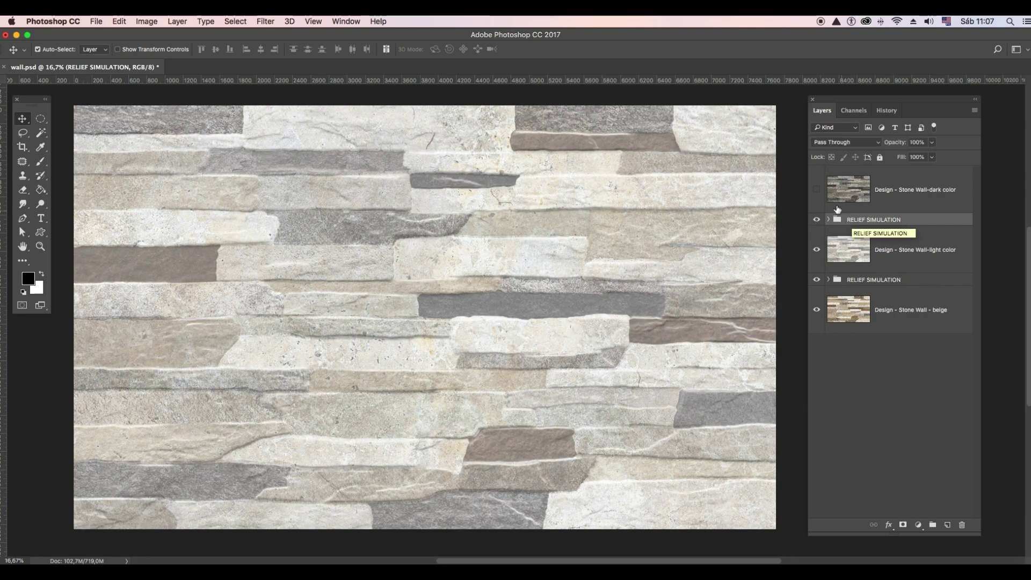
Show the dark color wall layer, place a duplicate of the RELIEF SIMULATION group above it and compare the wall with and without it.
{"action": "left_click", "coordinate": [816, 191]}
{"action": "left_click", "coordinate": [854, 195]}
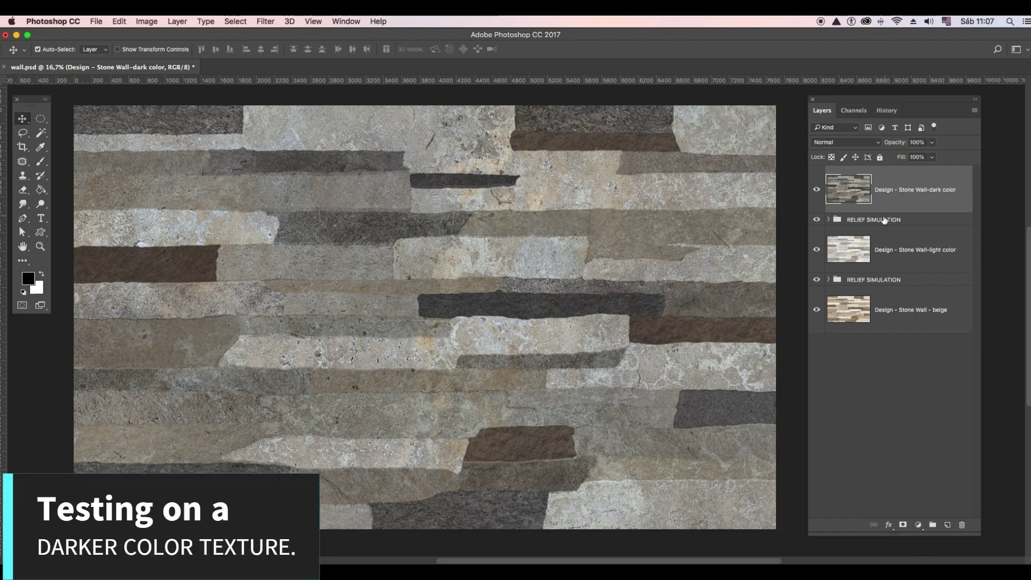
{"action": "left_click_drag", "start_coordinate": [883, 220], "coordinate": [947, 524]}
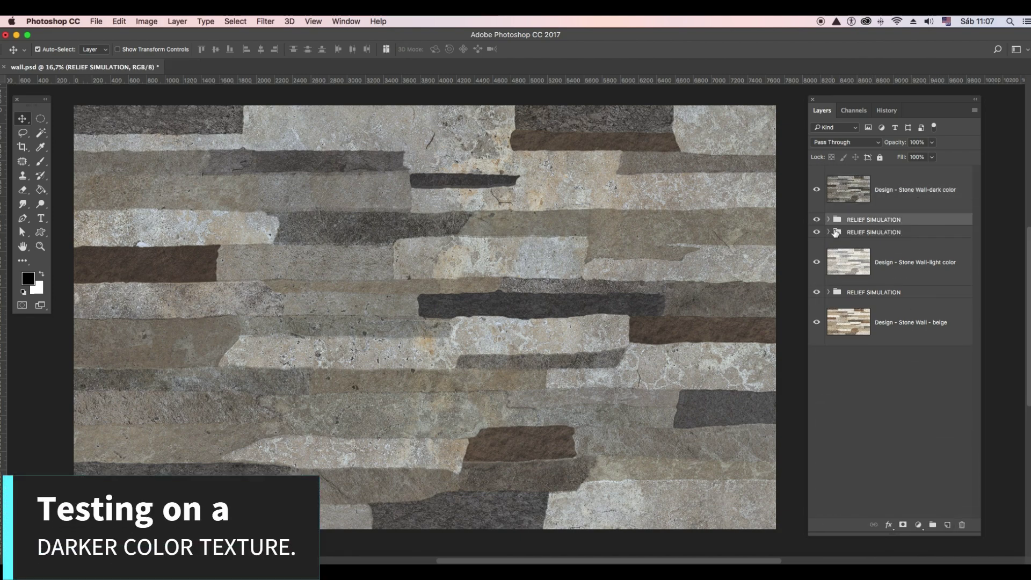
{"action": "left_click_drag", "start_coordinate": [842, 217], "coordinate": [843, 188]}
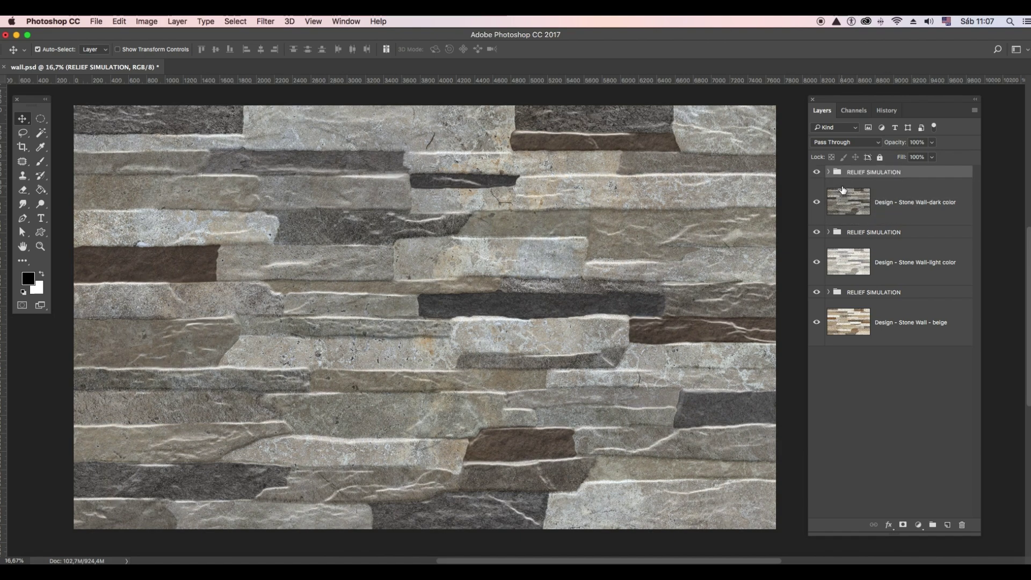
{"action": "left_click", "coordinate": [817, 172]}
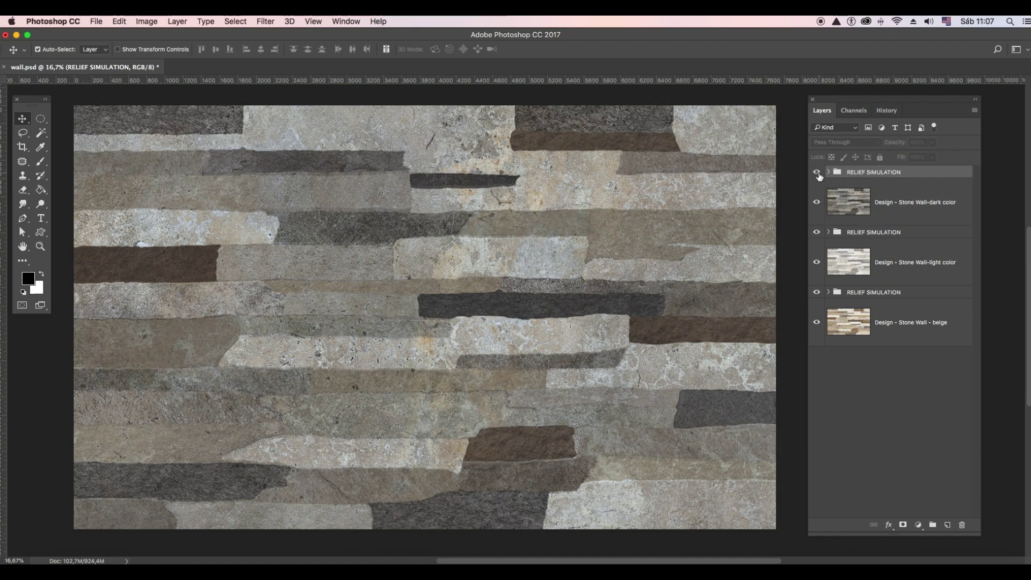
{"action": "left_click", "coordinate": [816, 173]}
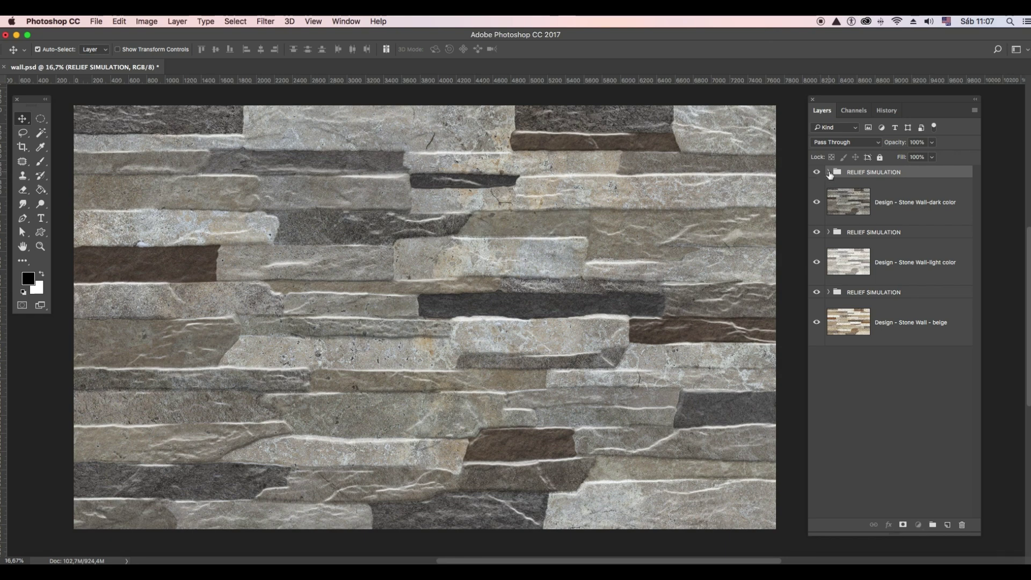
Set the opacity of the relief image layer in the RELIEF SIMULATION group above the dark color wall to 64%.
{"action": "left_click", "coordinate": [829, 173]}
{"action": "left_click", "coordinate": [885, 189]}
{"action": "left_click_drag", "start_coordinate": [933, 145], "coordinate": [950, 157]}
{"action": "left_click", "coordinate": [913, 250]}
Check the dark wall with MORE LIGHT hidden and shown, and lower that layer's opacity to 0%.
{"action": "left_click", "coordinate": [818, 202]}
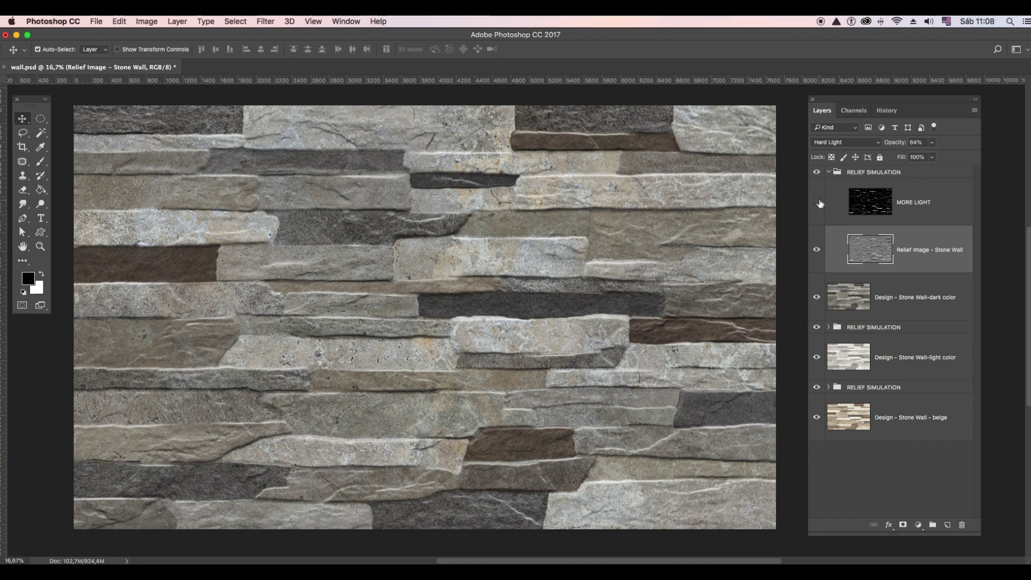
{"action": "left_click", "coordinate": [817, 204]}
{"action": "left_click", "coordinate": [859, 203]}
{"action": "left_click", "coordinate": [932, 157]}
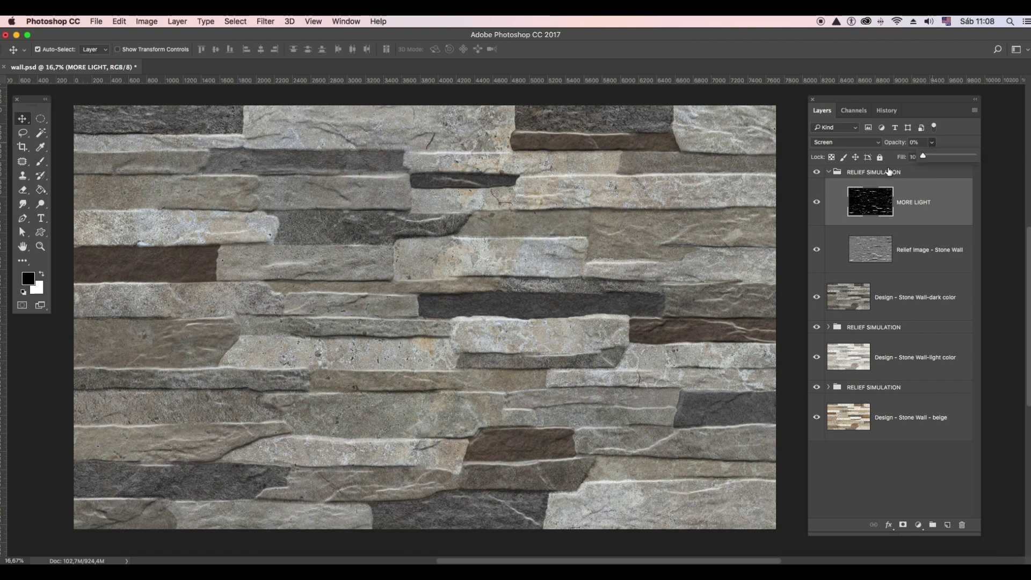
Compare the dark wall with and without the relief image layer, and slightly raise the opacity of MORE LIGHT.
{"action": "left_click", "coordinate": [820, 239]}
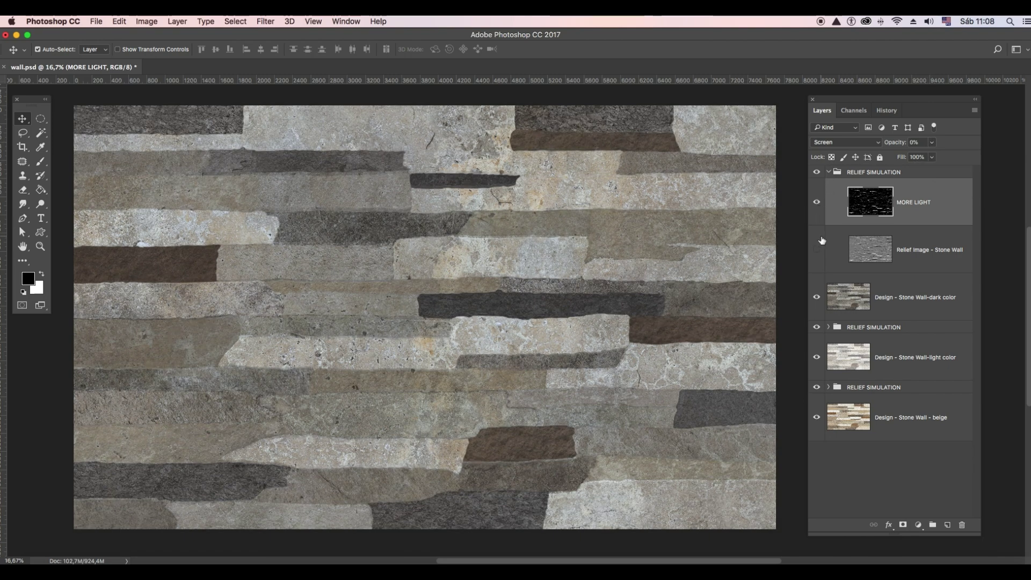
{"action": "left_click", "coordinate": [822, 239]}
{"action": "left_click", "coordinate": [822, 239]}
{"action": "left_click", "coordinate": [822, 239]}
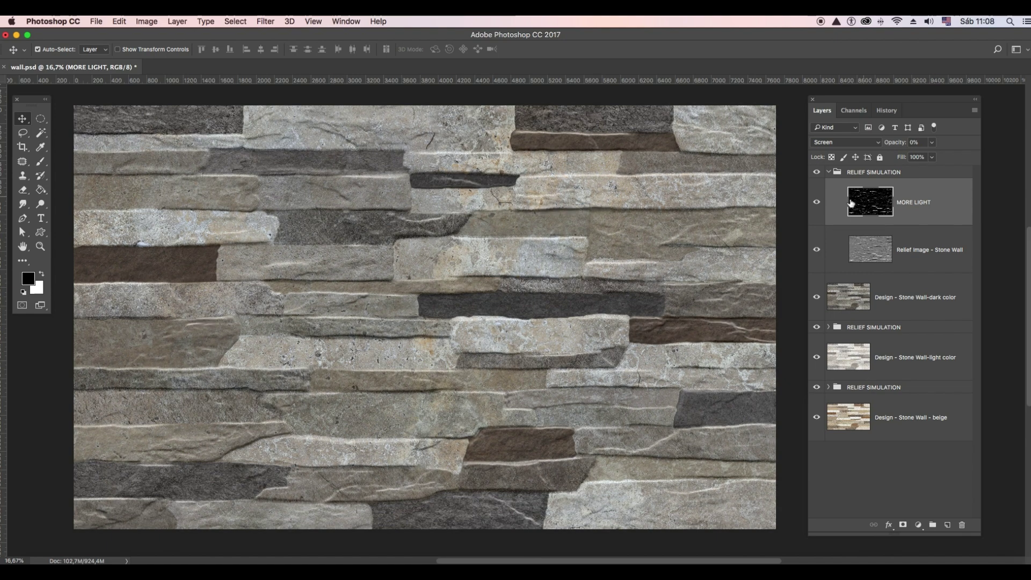
{"action": "left_click", "coordinate": [933, 156]}
{"action": "left_click_drag", "start_coordinate": [928, 157], "coordinate": [930, 157]}
Collapse the RELIEF SIMULATION group above the dark color wall and compare the wall with and without the group.
{"action": "left_click", "coordinate": [831, 175]}
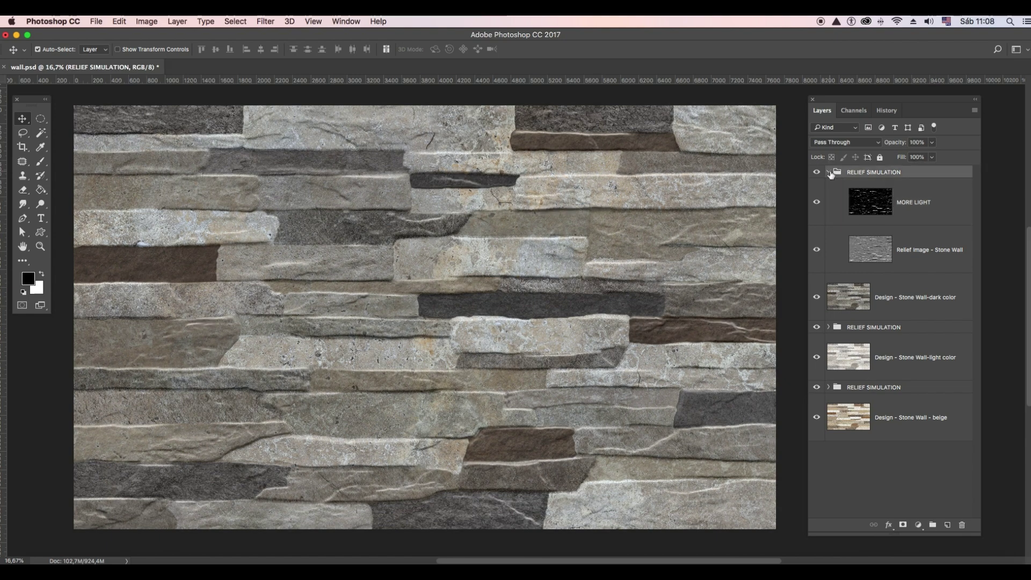
{"action": "left_click", "coordinate": [828, 172]}
{"action": "left_click", "coordinate": [816, 173]}
{"action": "left_click", "coordinate": [817, 173]}
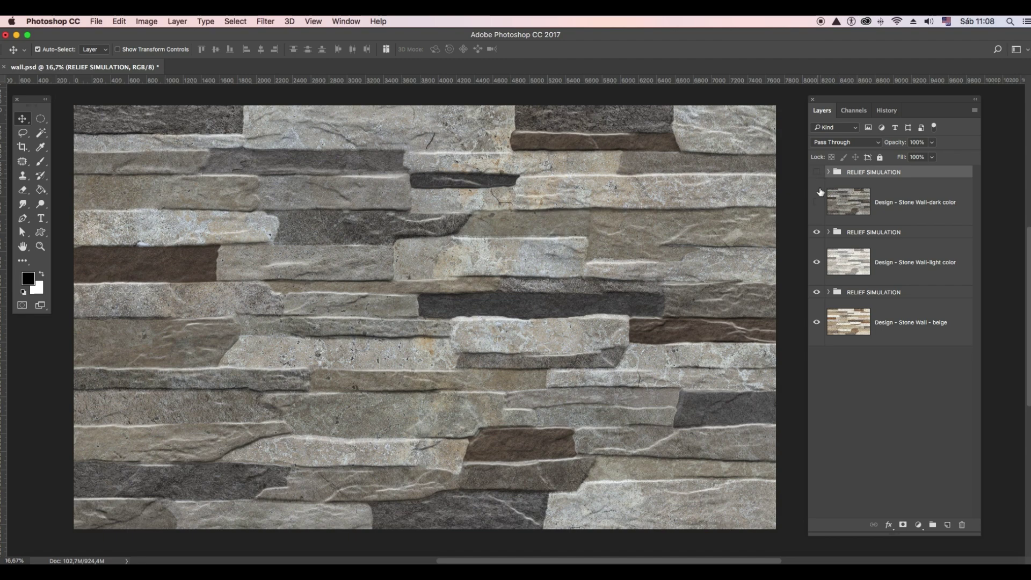
Hide the dark and light color walls with their RELIEF SIMULATION groups and compare the beige wall with and without its relief group.
{"action": "left_click_drag", "start_coordinate": [816, 172], "coordinate": [817, 205]}
{"action": "left_click", "coordinate": [817, 231]}
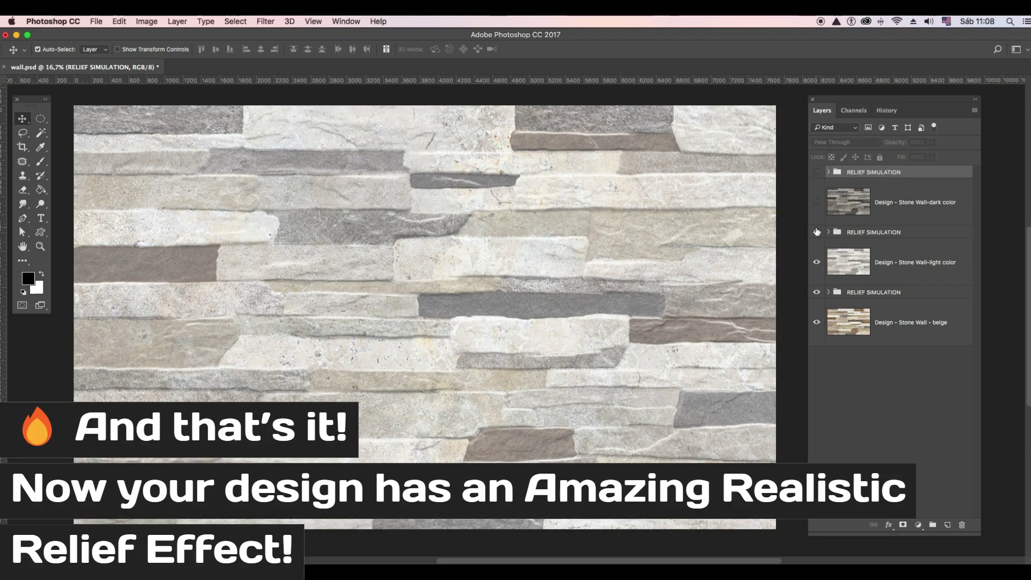
{"action": "left_click", "coordinate": [817, 262]}
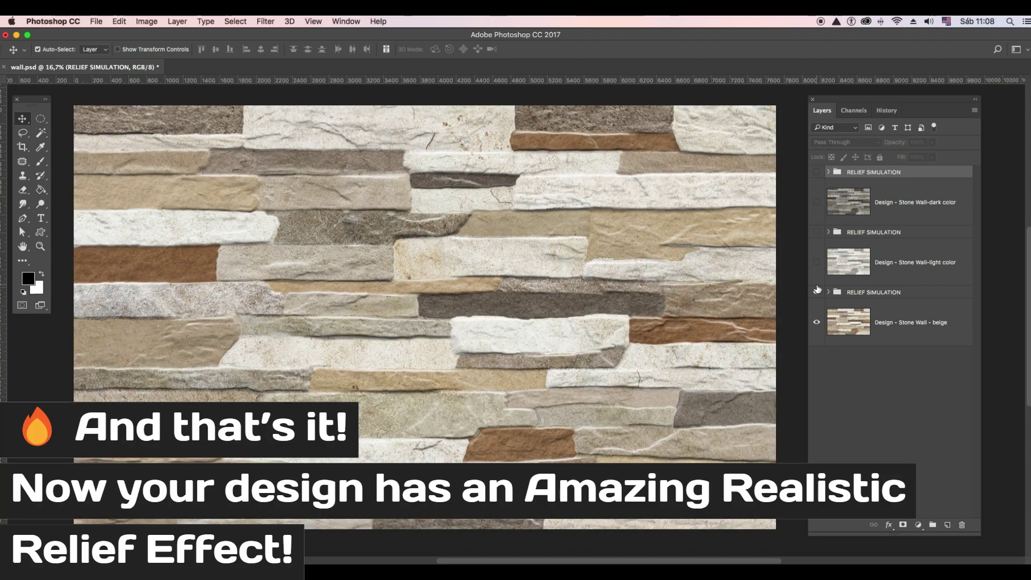
{"action": "left_click", "coordinate": [817, 292]}
{"action": "left_click", "coordinate": [817, 291]}
{"action": "left_click", "coordinate": [843, 317]}
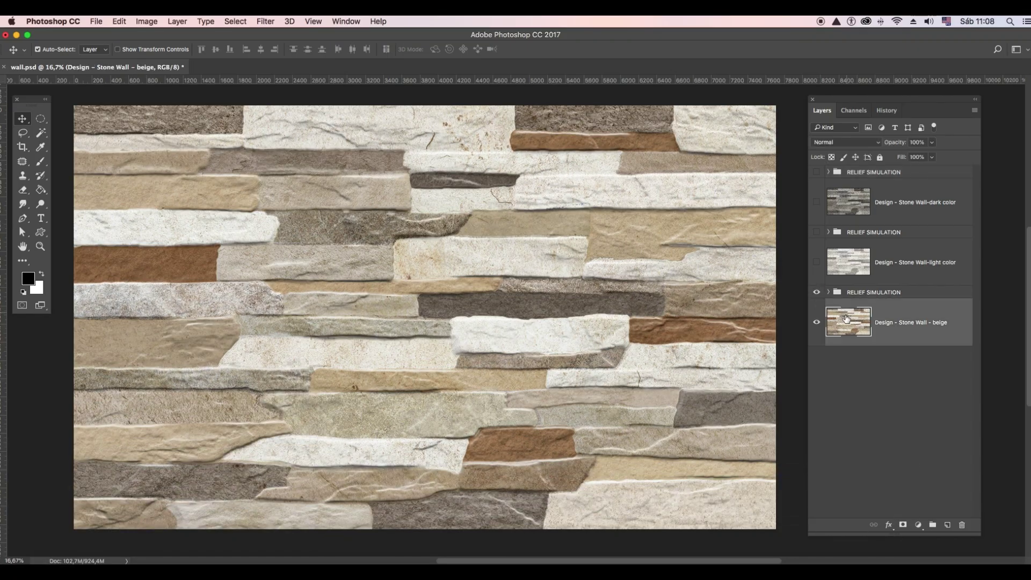